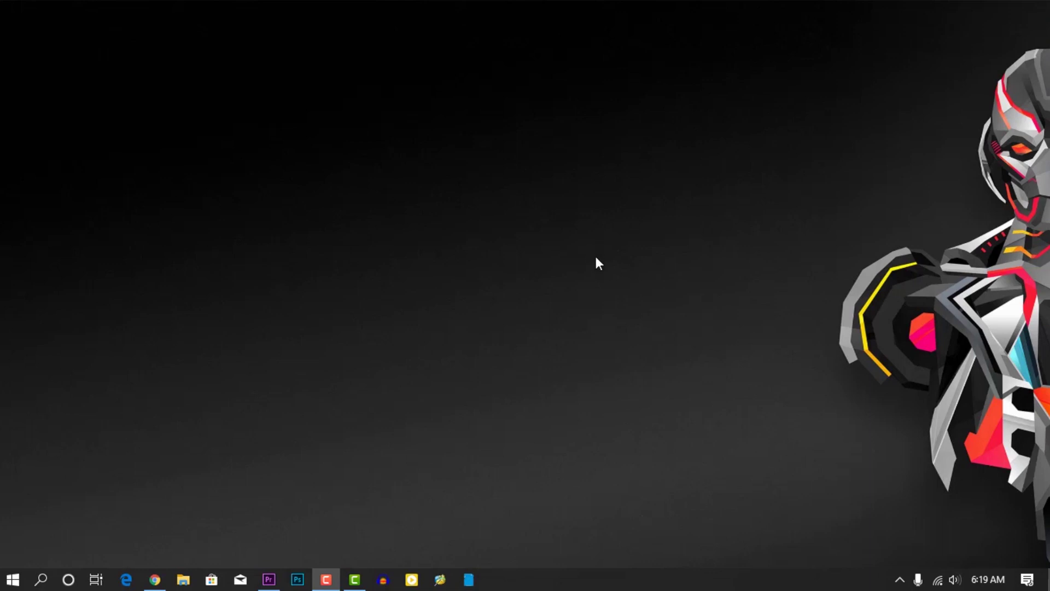
# Search Google for 'ventoy github' in Chrome and look over the ventoy/Ventoy results.
pyautogui.click(155, 579)
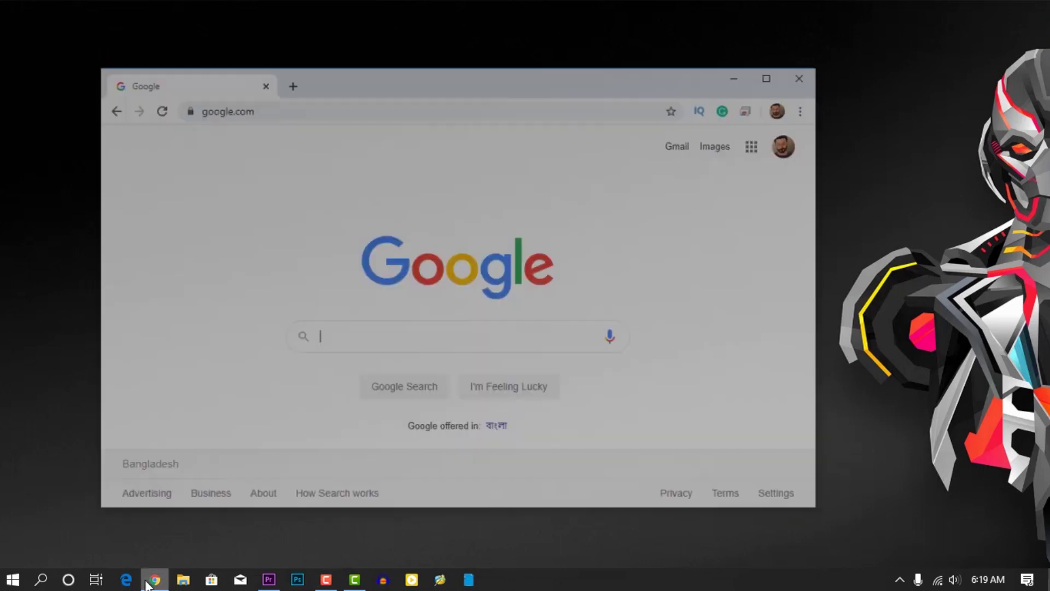
pyautogui.moveTo(505, 45); pyautogui.dragTo(491, 53)
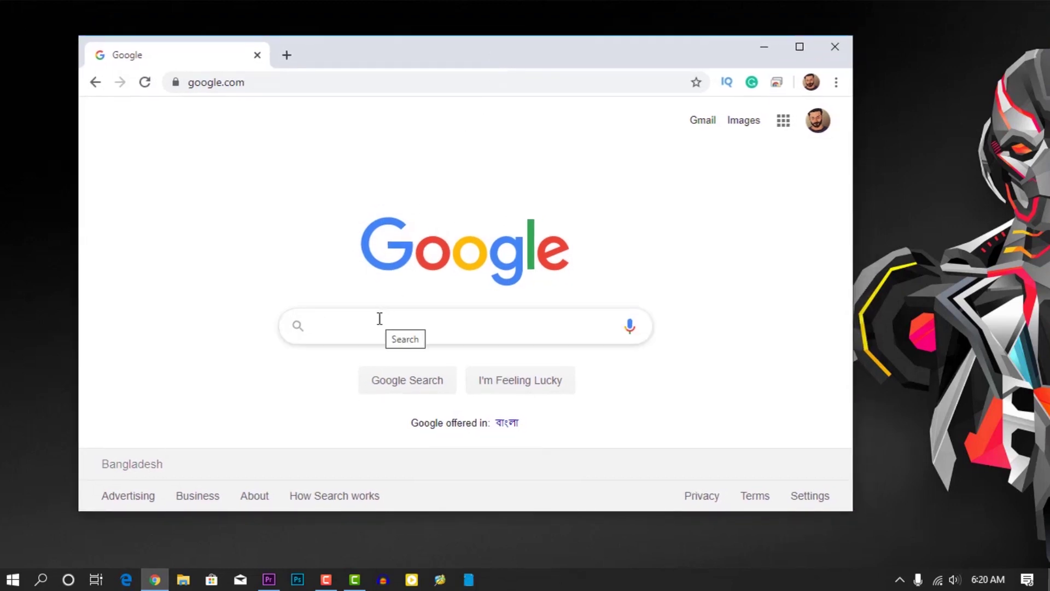
pyautogui.write('ventoy')
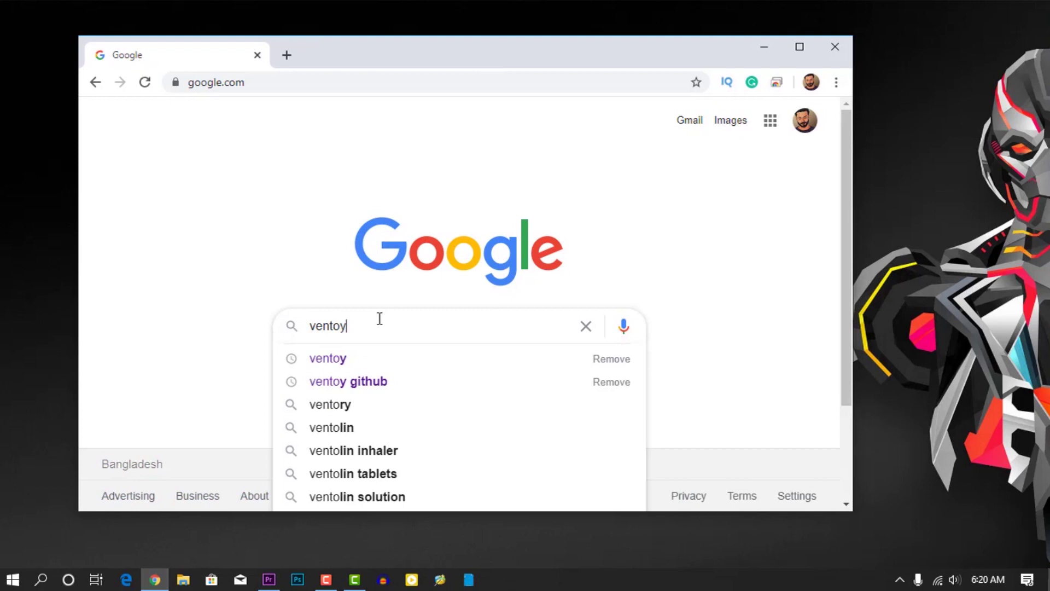
pyautogui.write(' github')
pyautogui.press('Return')
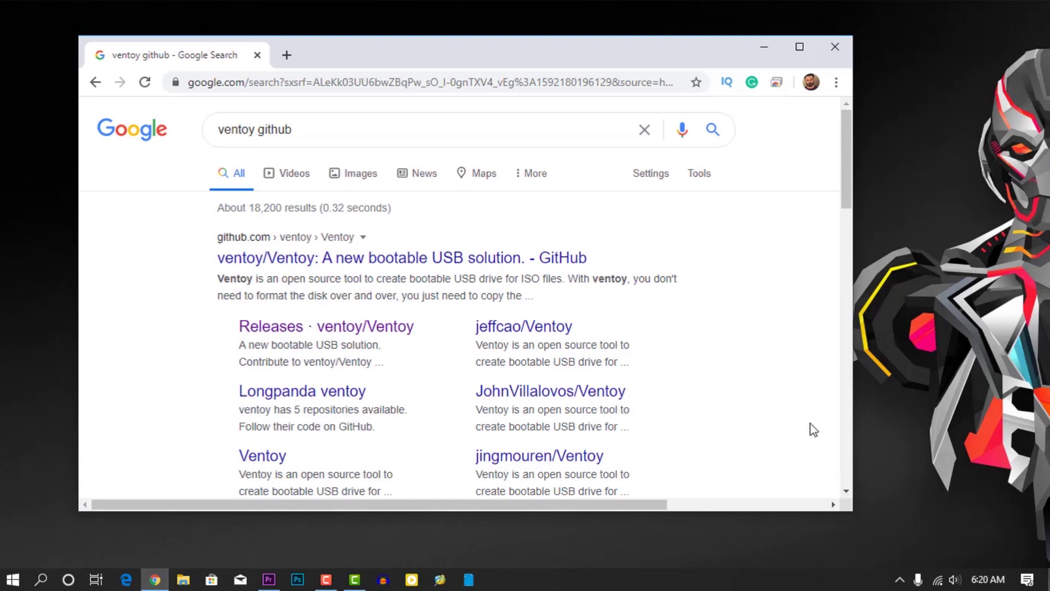
pyautogui.scroll(-1, 803, 404)
pyautogui.scroll(-1, 802, 401)
pyautogui.scroll(3, 801, 398)
# Save ventoy-1.0.13-windows.zip from the Ventoy 1.0.13 release's Assets to the Desktop.
pyautogui.click(365, 329)
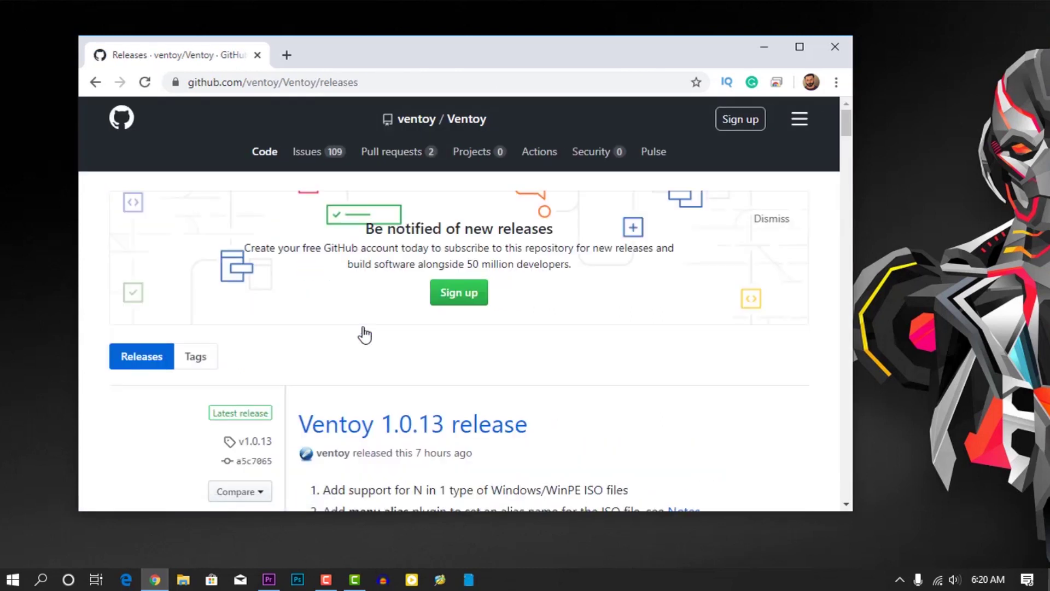
pyautogui.scroll(-1, 672, 380)
pyautogui.scroll(-6, 673, 380)
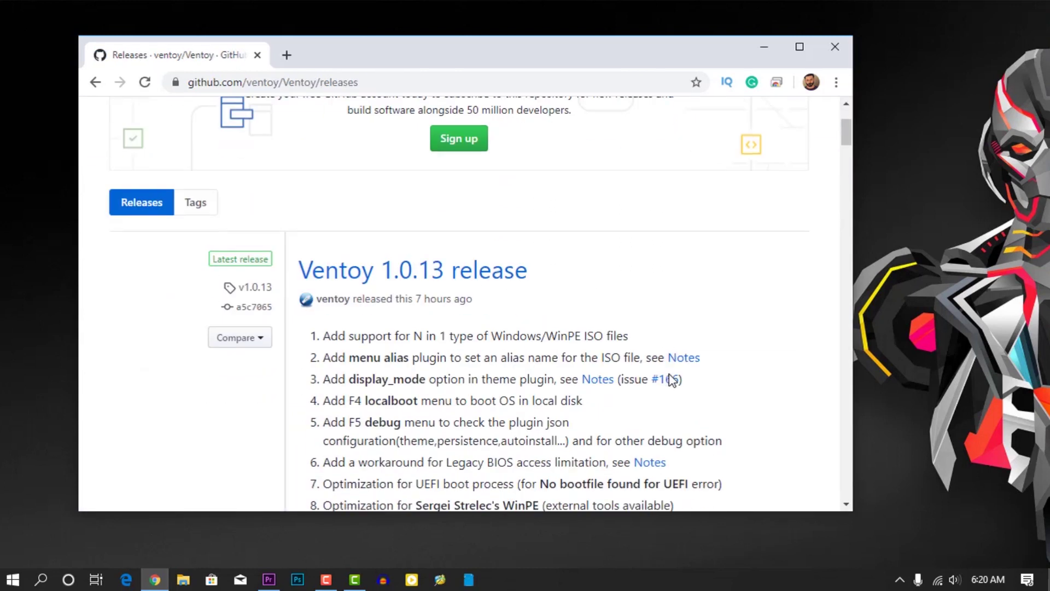
pyautogui.scroll(-8, 672, 380)
pyautogui.scroll(-1, 672, 380)
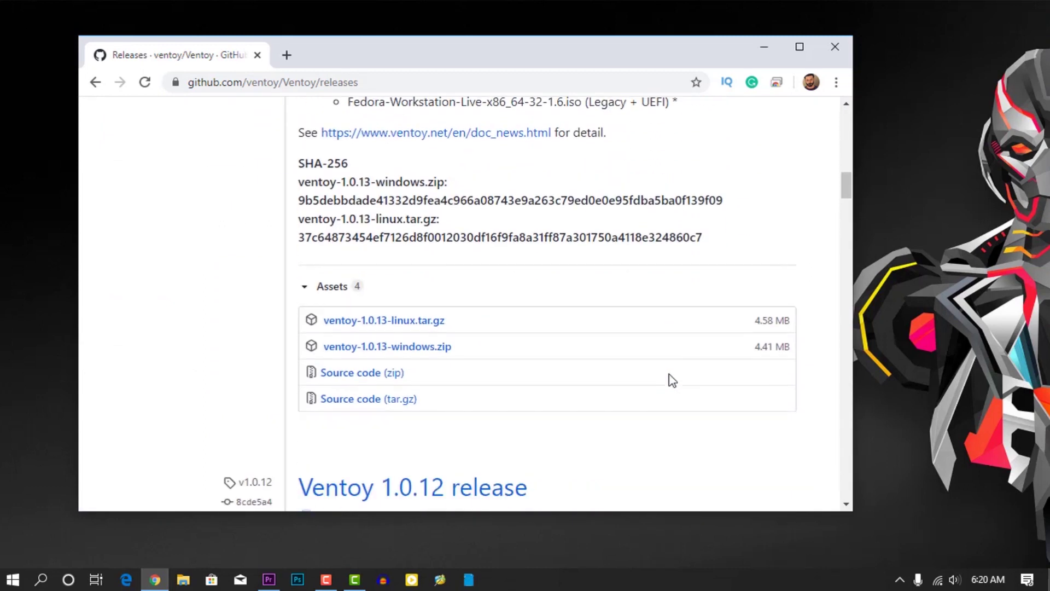
pyautogui.click(436, 354)
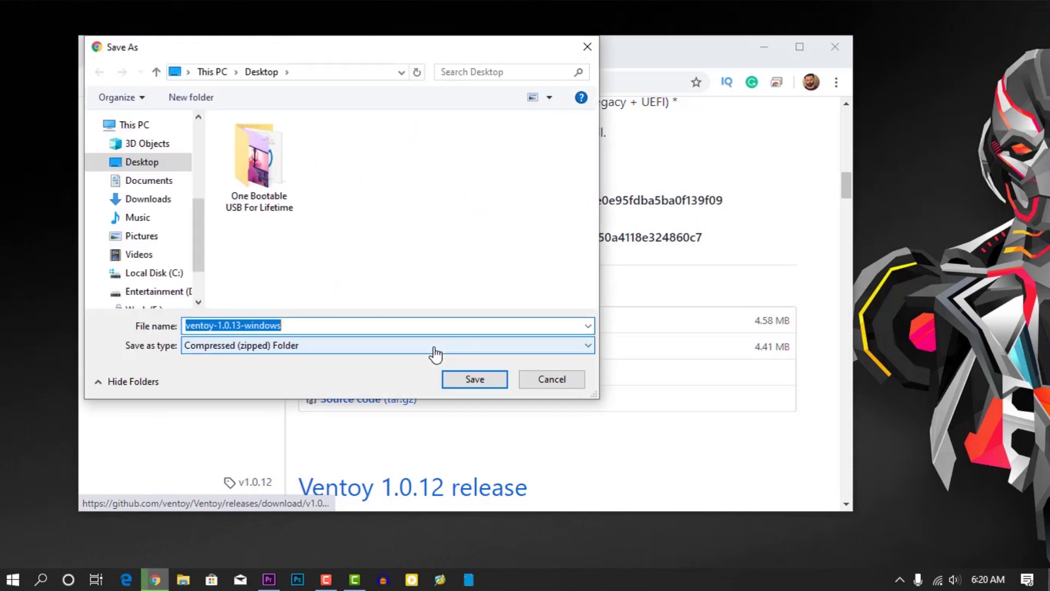
pyautogui.click(469, 381)
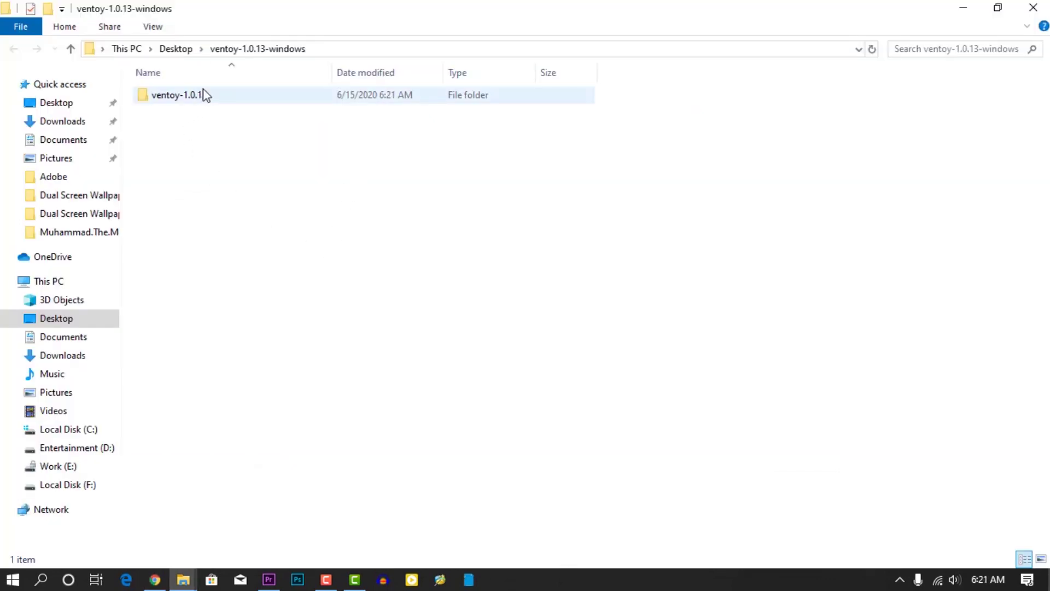
# Open the extracted ventoy-1.0.13 folder and show its contents as large icons.
pyautogui.click(191, 94)
pyautogui.doubleClick(192, 96)
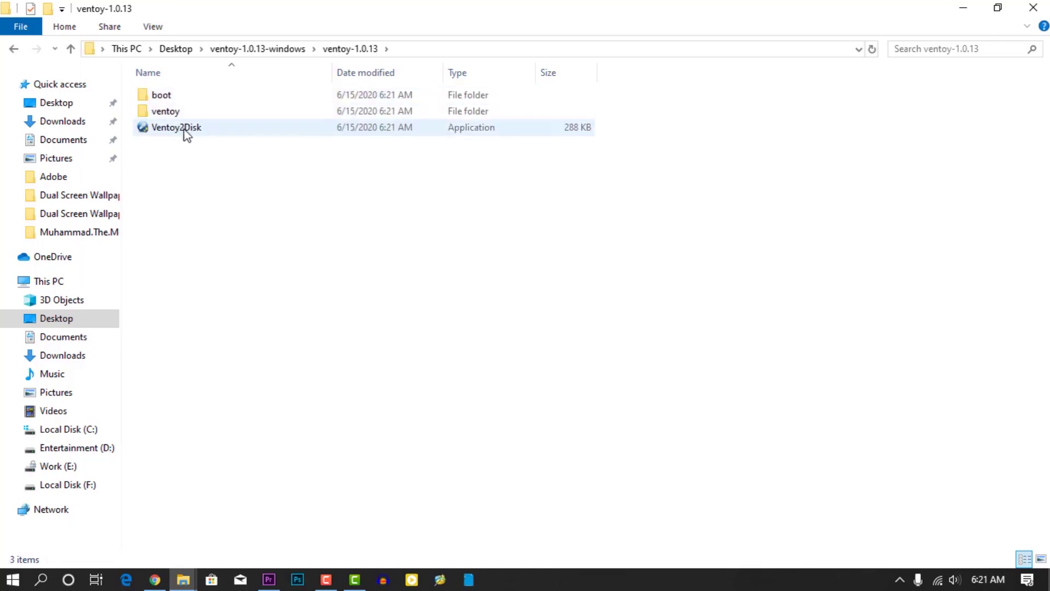
pyautogui.rightClick(673, 208)
pyautogui.moveTo(711, 217)
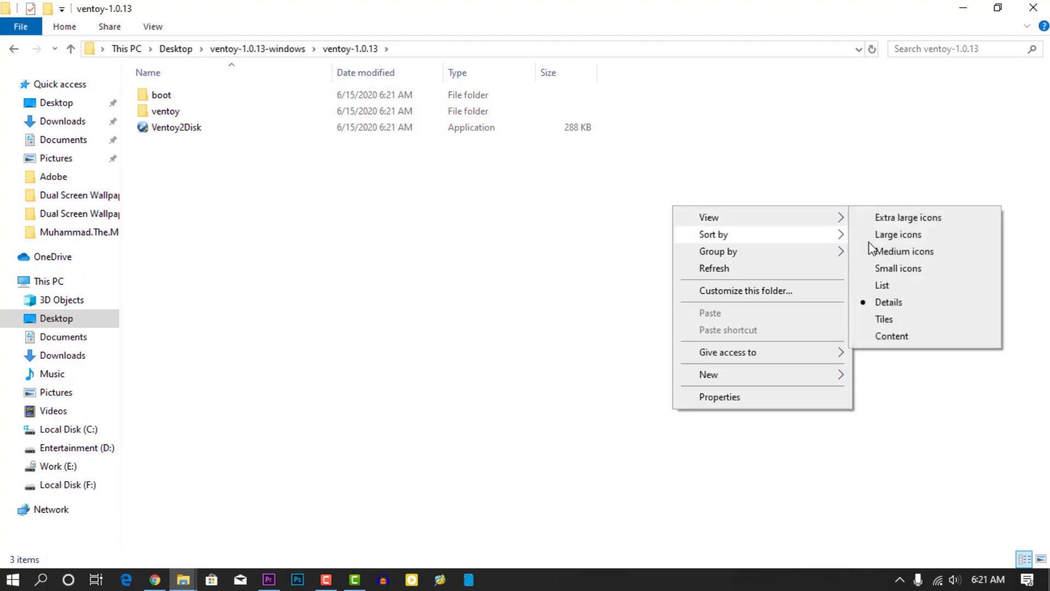
pyautogui.click(898, 234)
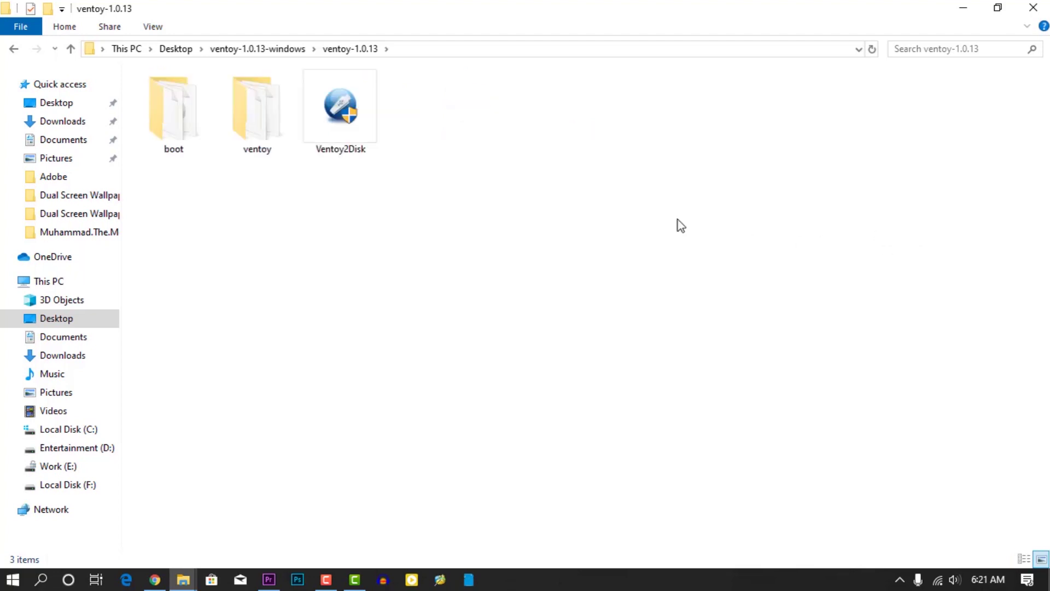
# Launch Ventoy2Disk, allowing it to run past the SmartScreen warning.
pyautogui.doubleClick(351, 110)
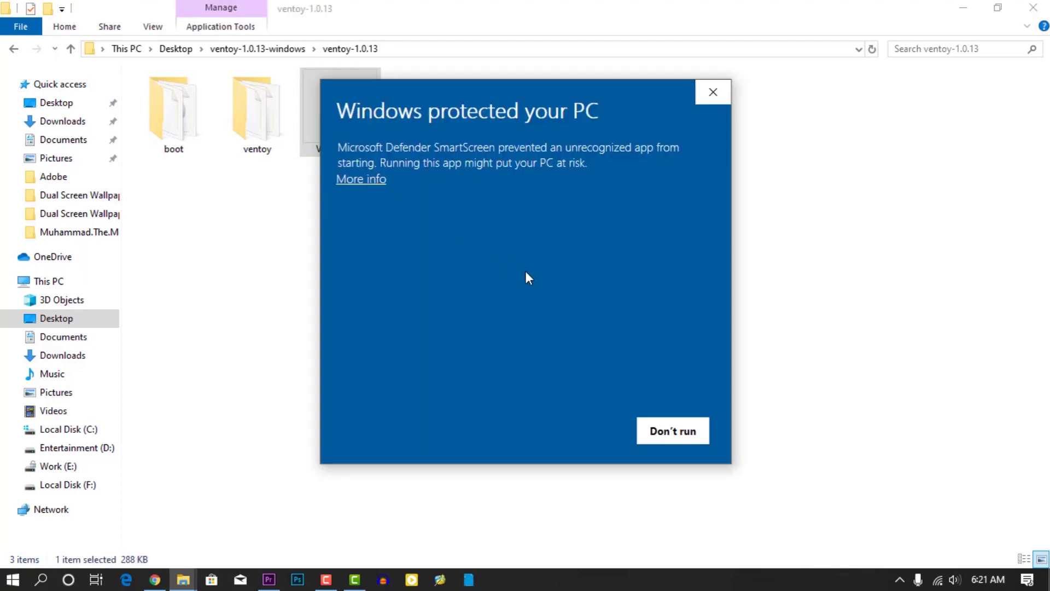
pyautogui.click(378, 180)
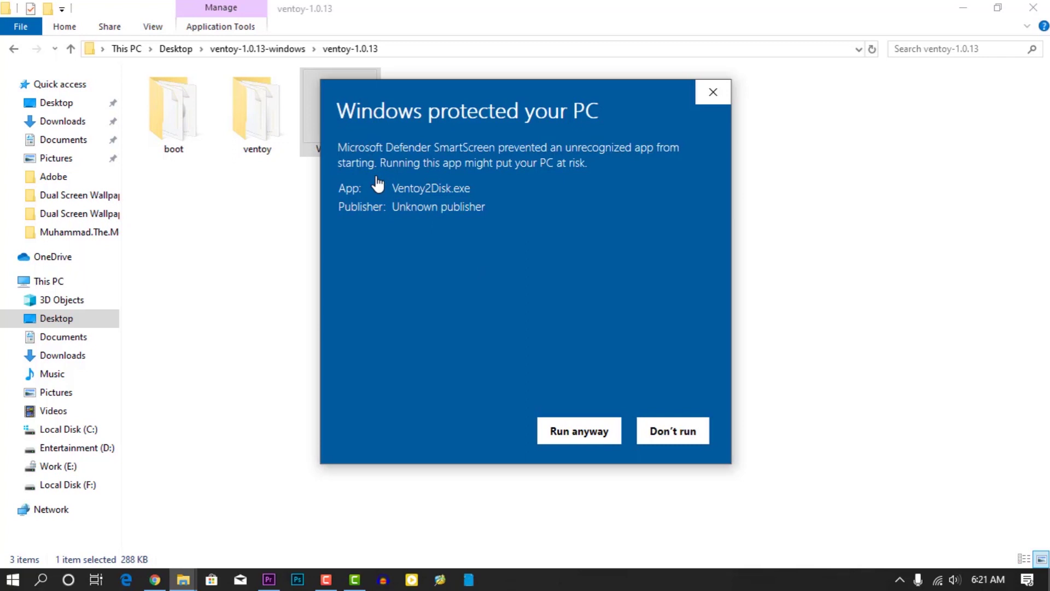
pyautogui.click(570, 435)
# Install Ventoy onto the 32GB USB3.0 flash drive, confirming the format warnings and success message.
pyautogui.click(964, 8)
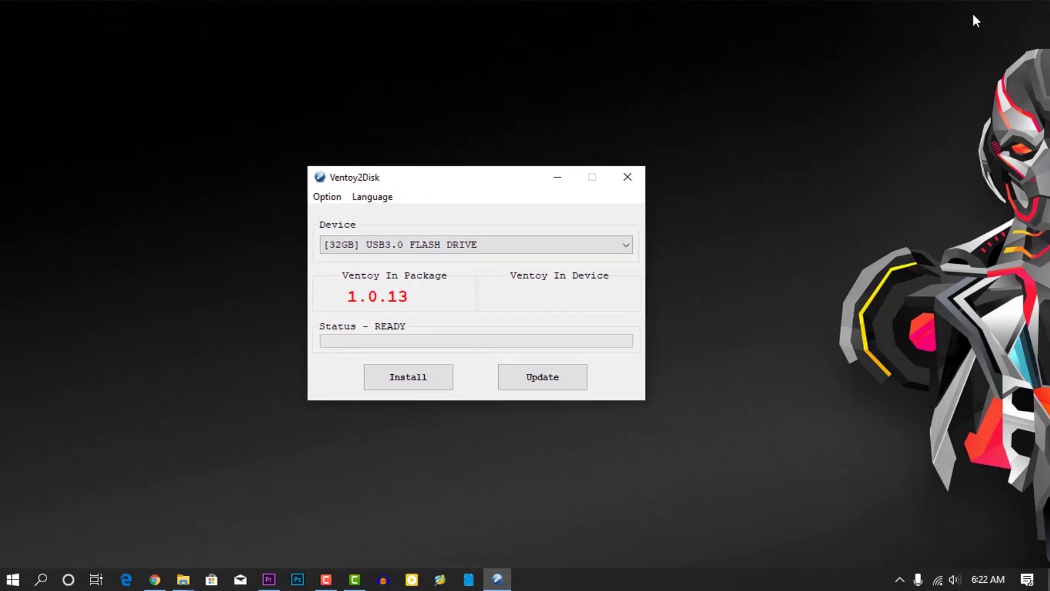
pyautogui.hotkey('alt', 'Down')
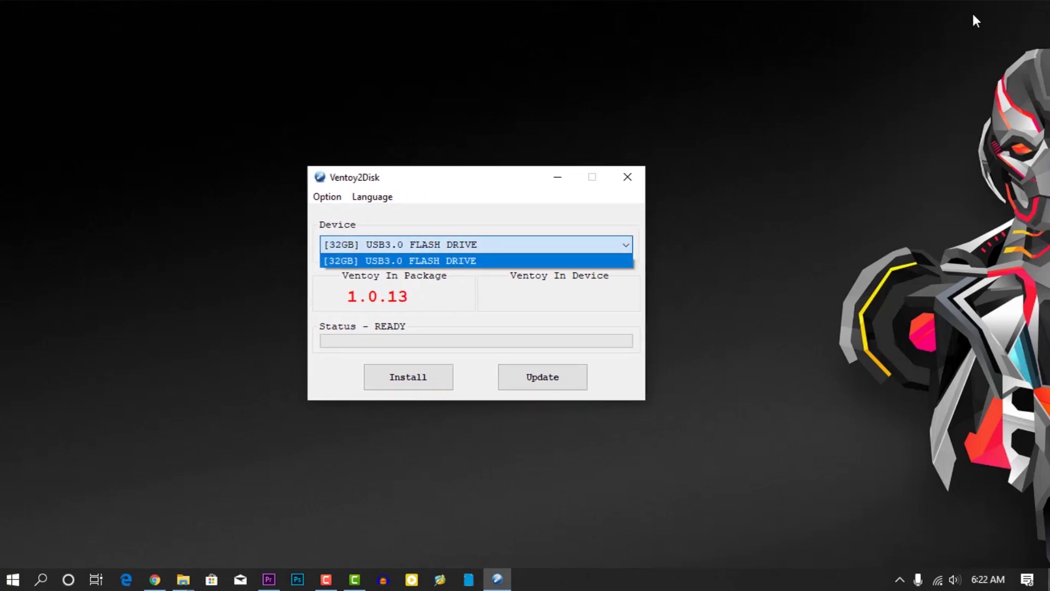
pyautogui.press('Return')
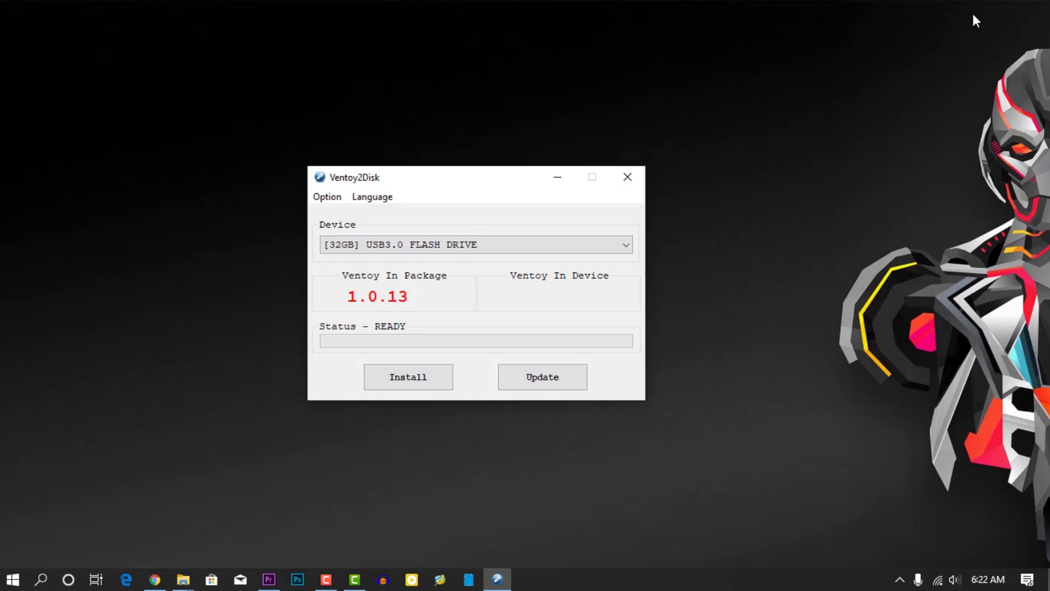
pyautogui.press('Tab')
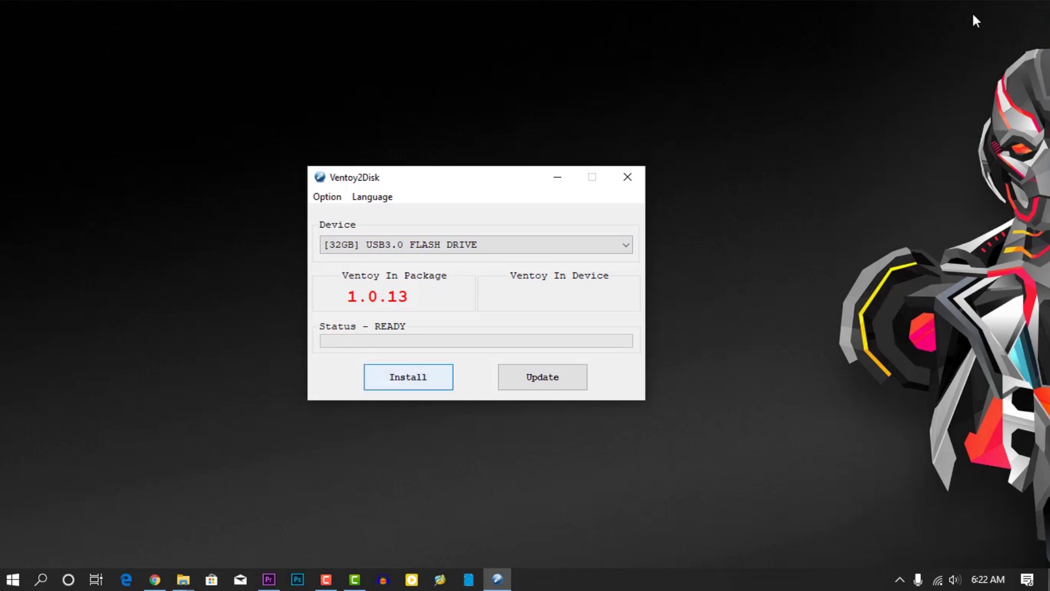
pyautogui.press('Return')
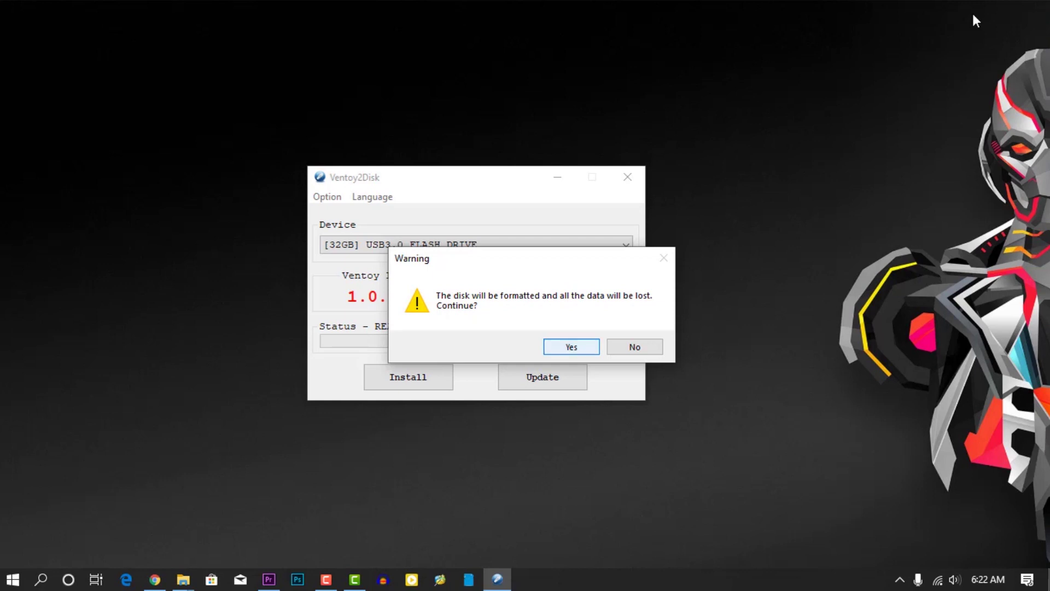
pyautogui.press('Return')
pyautogui.press('Return')
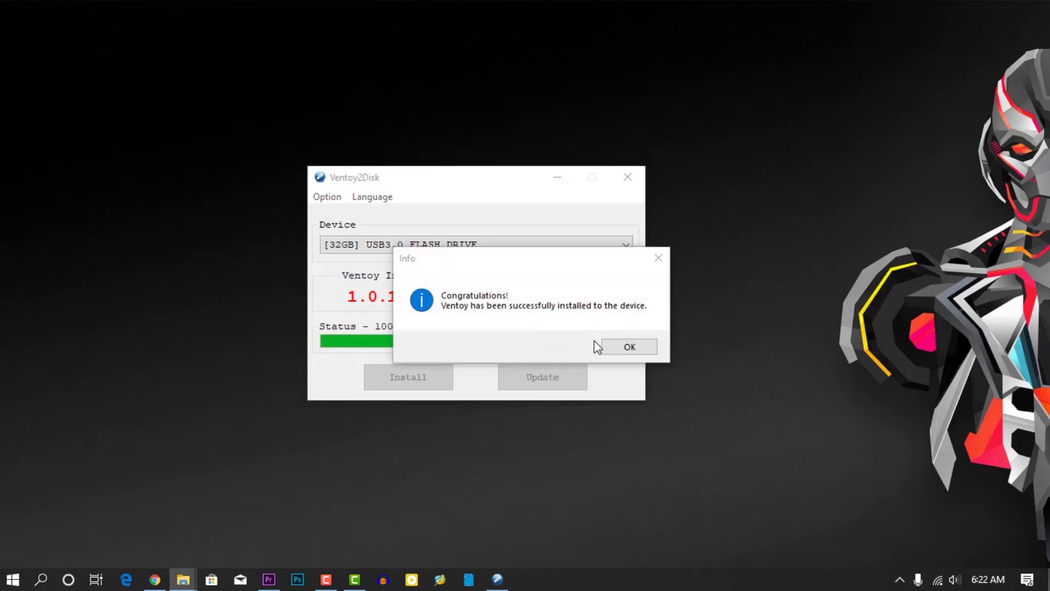
pyautogui.click(626, 348)
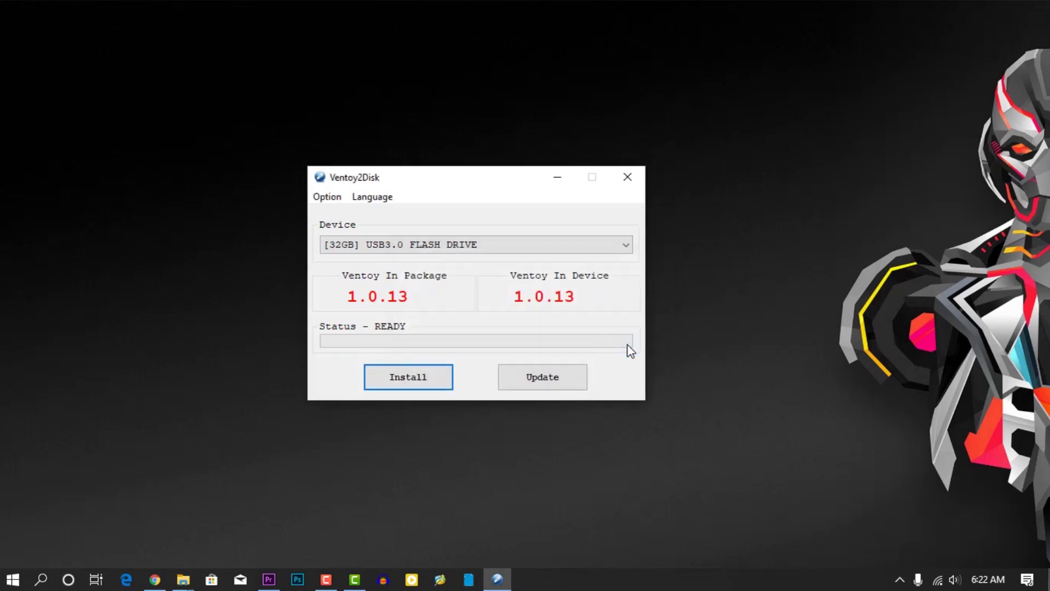
# Copy the Windows 10 and another Windows disc image from Work (E:) onto Ventoy (G:).
pyautogui.hotkey('alt', 'F4')
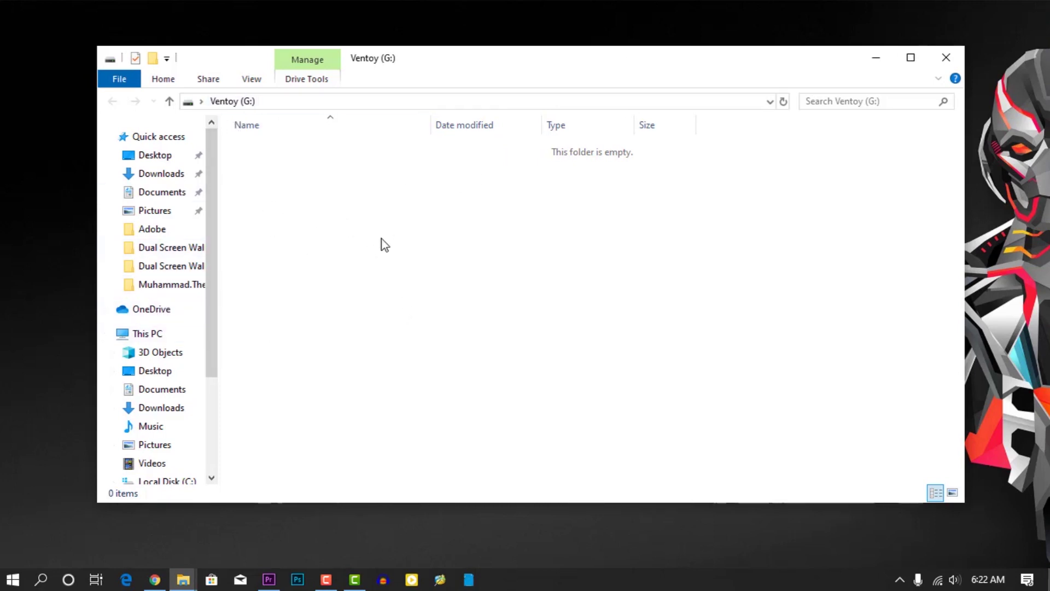
pyautogui.moveTo(446, 64); pyautogui.dragTo(426, 71)
pyautogui.hotkey('alt', 'Tab')
pyautogui.moveTo(1040, 77); pyautogui.dragTo(1009, 90)
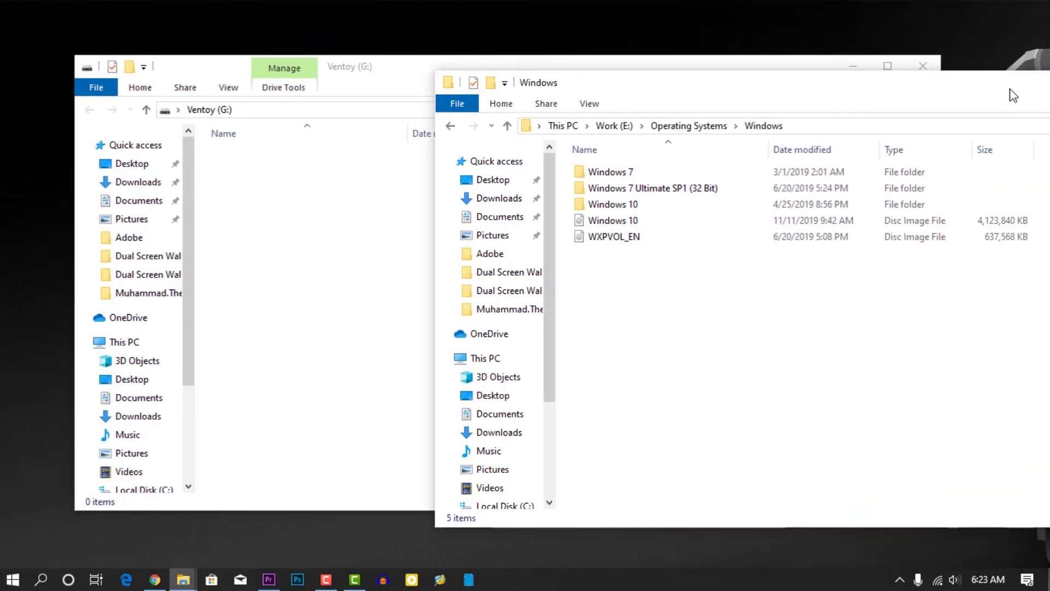
pyautogui.moveTo(607, 220); pyautogui.dragTo(307, 251)
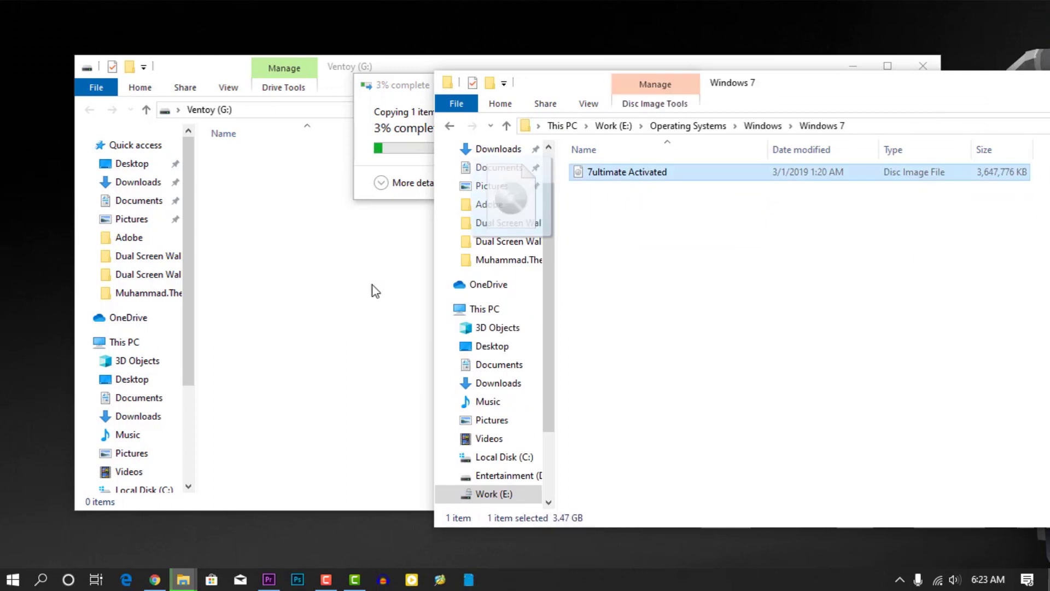
pyautogui.moveTo(318, 324); pyautogui.dragTo(319, 325)
# Copy kali-linux-2019.4-amd64 and the Audacity and Putty software folders onto Ventoy (G:).
pyautogui.click(507, 126)
pyautogui.doubleClick(600, 172)
pyautogui.moveTo(636, 220); pyautogui.dragTo(294, 377)
pyautogui.click(984, 392)
pyautogui.click(613, 125)
pyautogui.doubleClick(605, 300)
pyautogui.moveTo(600, 317); pyautogui.dragTo(398, 372)
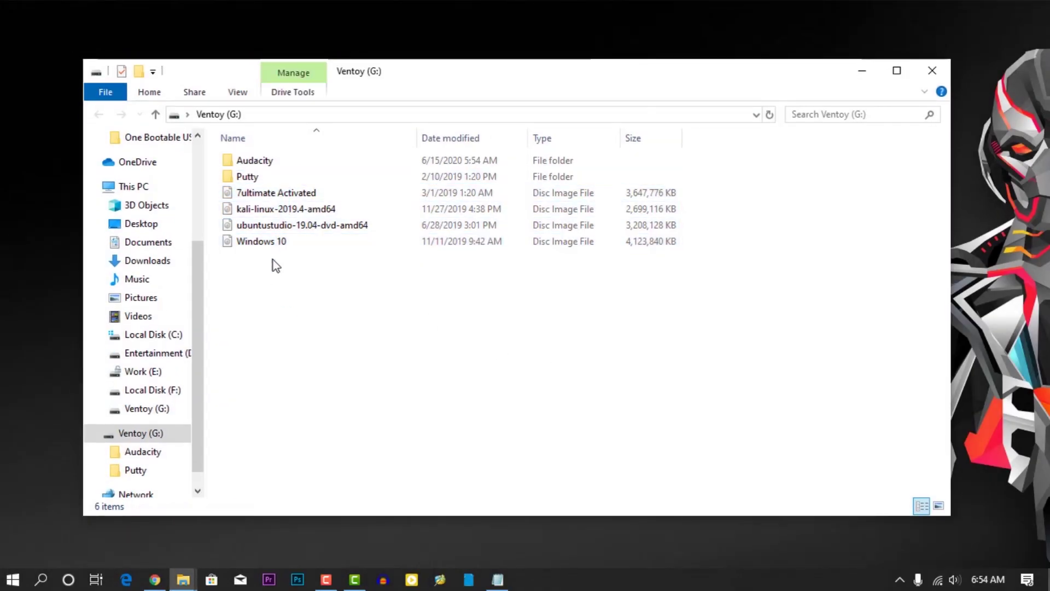
pyautogui.moveTo(273, 266)
pyautogui.mouseDown()
pyautogui.moveTo(274, 162)
pyautogui.moveTo(273, 266)
pyautogui.mouseUp()
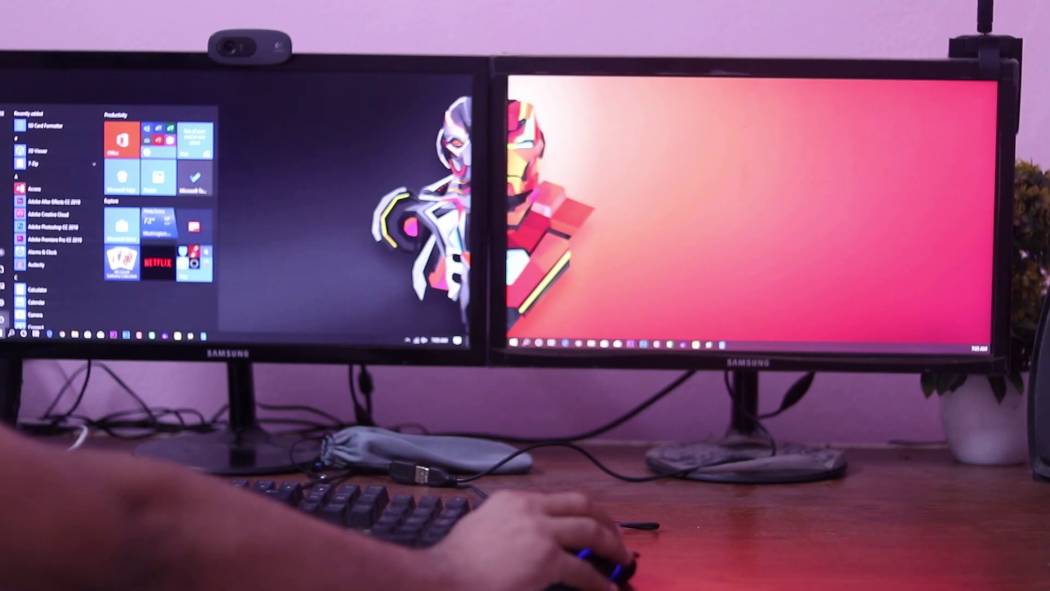
# Restart the PC and boot from the USB flash drive via the BIOS boot menu.
pyautogui.click(2, 319)
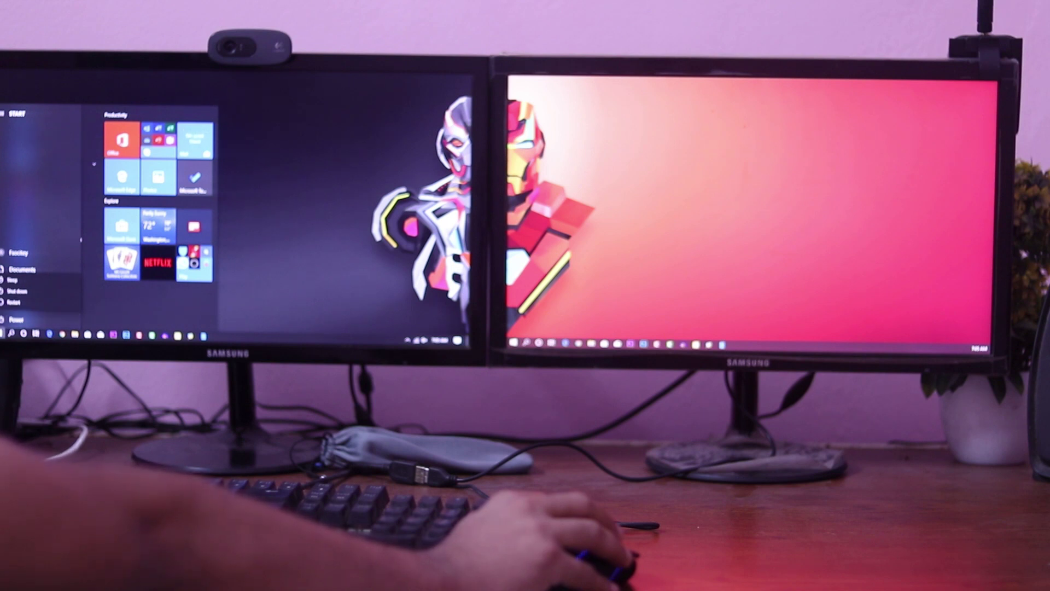
pyautogui.click(13, 302)
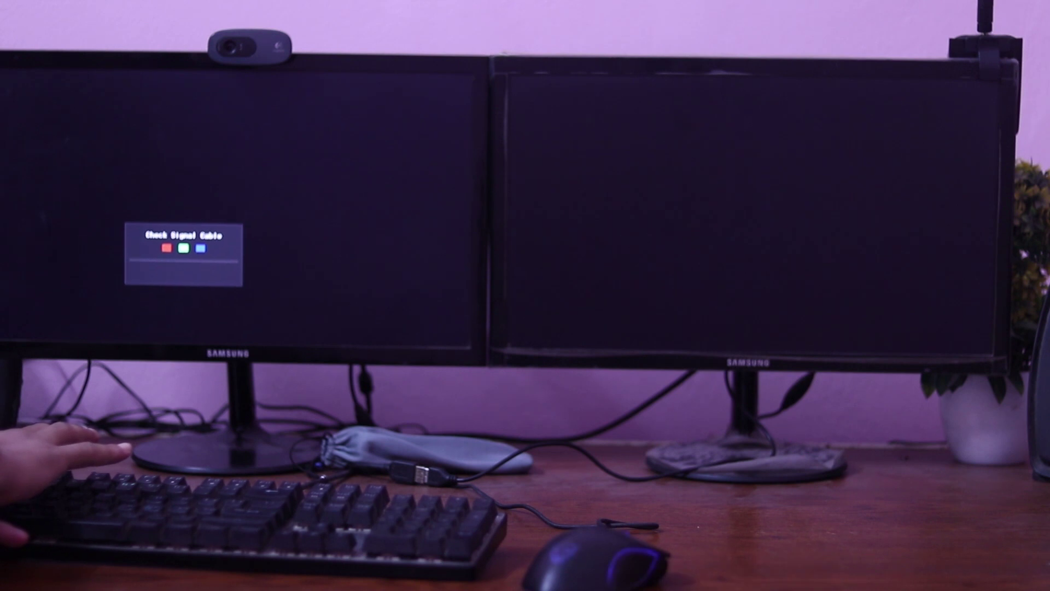
pyautogui.press('F2')
pyautogui.press('F8')
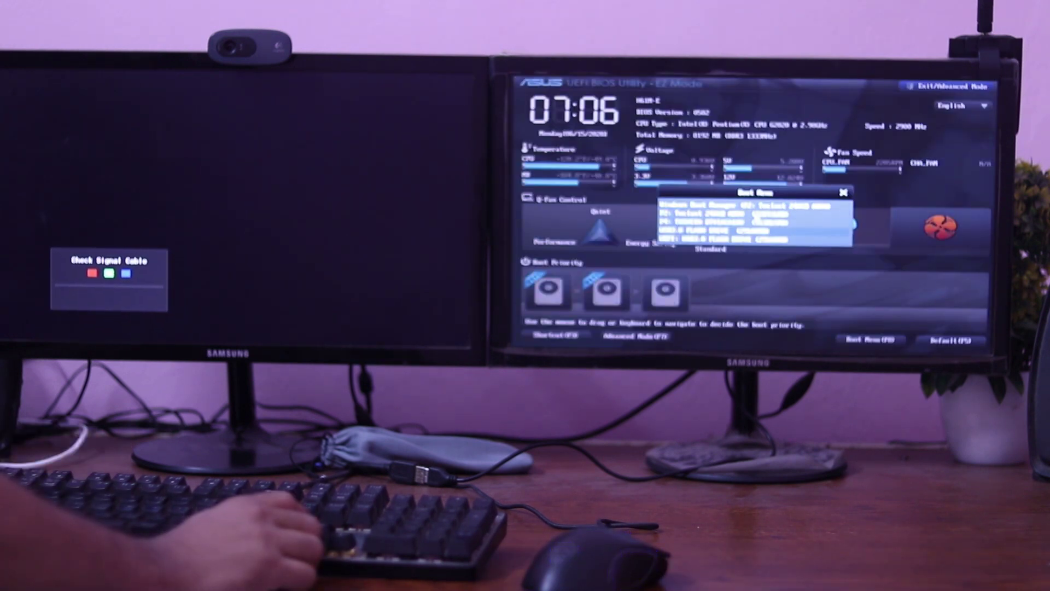
pyautogui.press('Return')
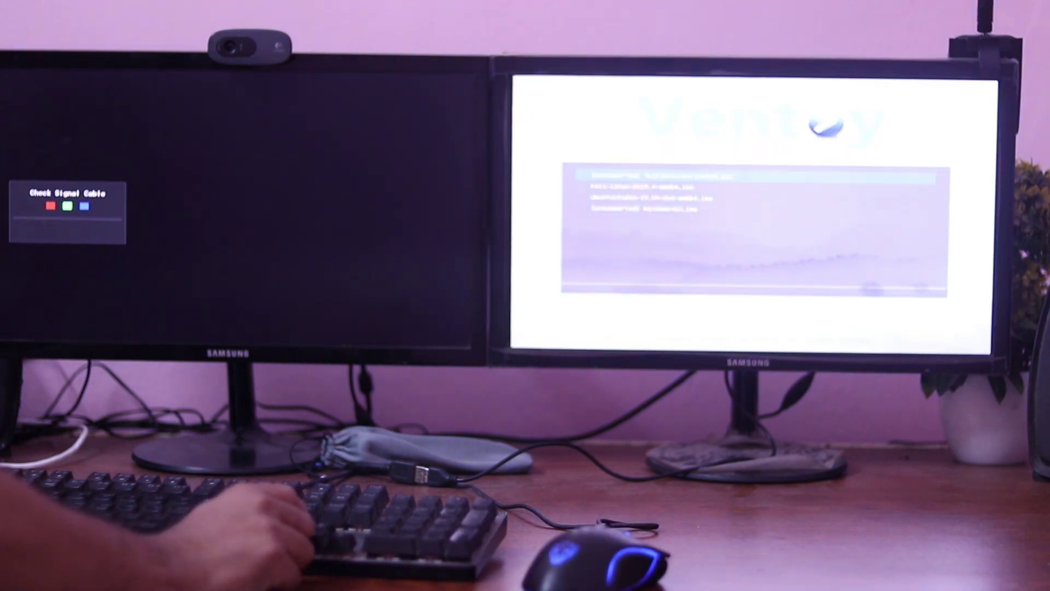
# Boot kali-linux-2019.4-amd64.iso from the Ventoy menu.
pyautogui.press('Down')
pyautogui.press('Down')
pyautogui.press('Down')
pyautogui.press('Up')
pyautogui.press('Up')
pyautogui.press('Up')
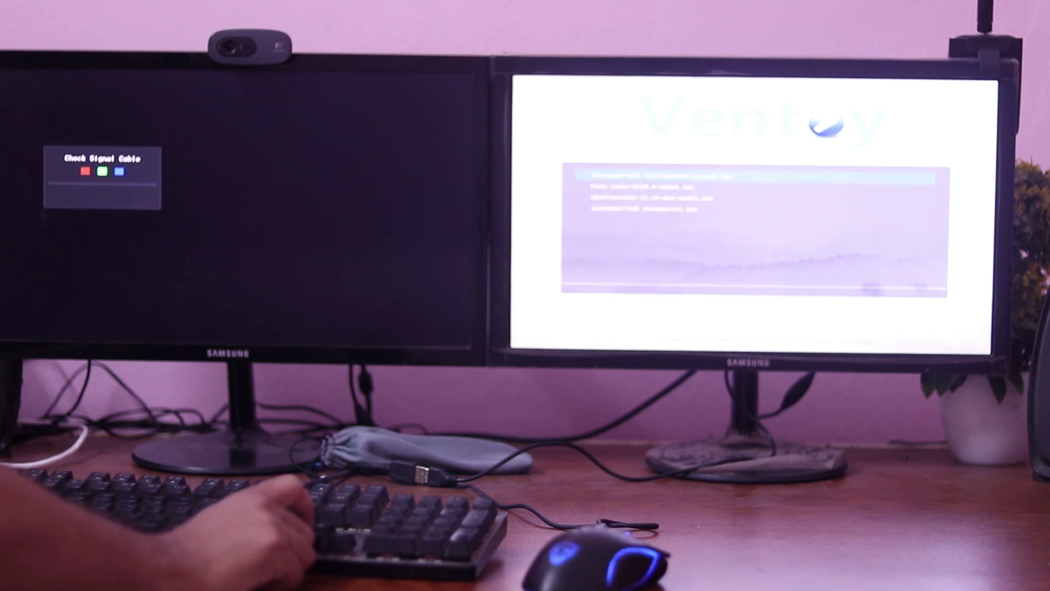
pyautogui.press('Return')
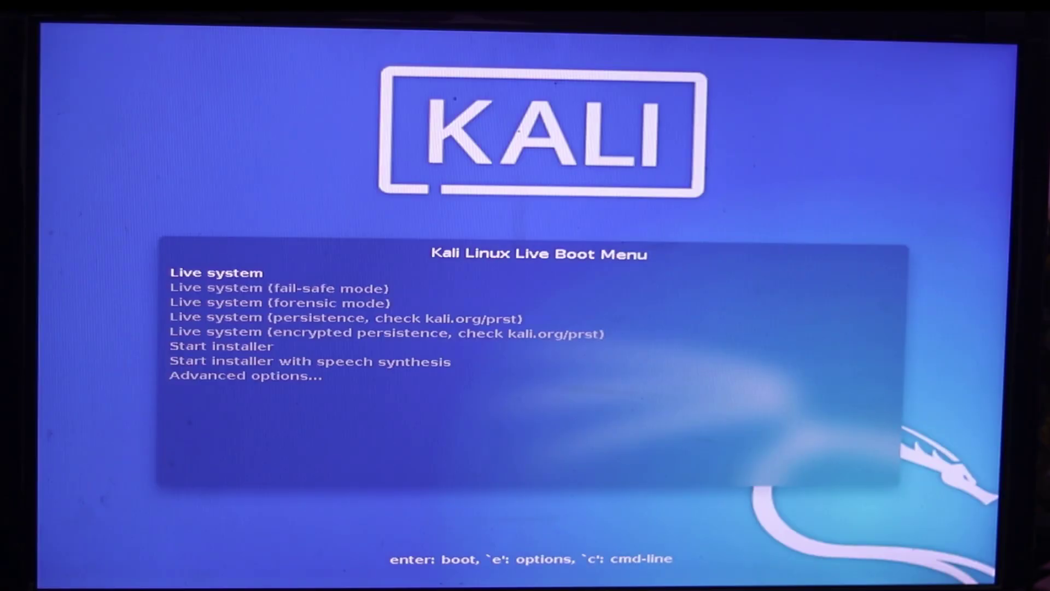
# Move down the Kali Live Boot Menu to the Start installer entry.
pyautogui.press('Down')
pyautogui.press('Down')
pyautogui.press('Down')
pyautogui.press('Down')
pyautogui.press('Down')
pyautogui.press('Down')
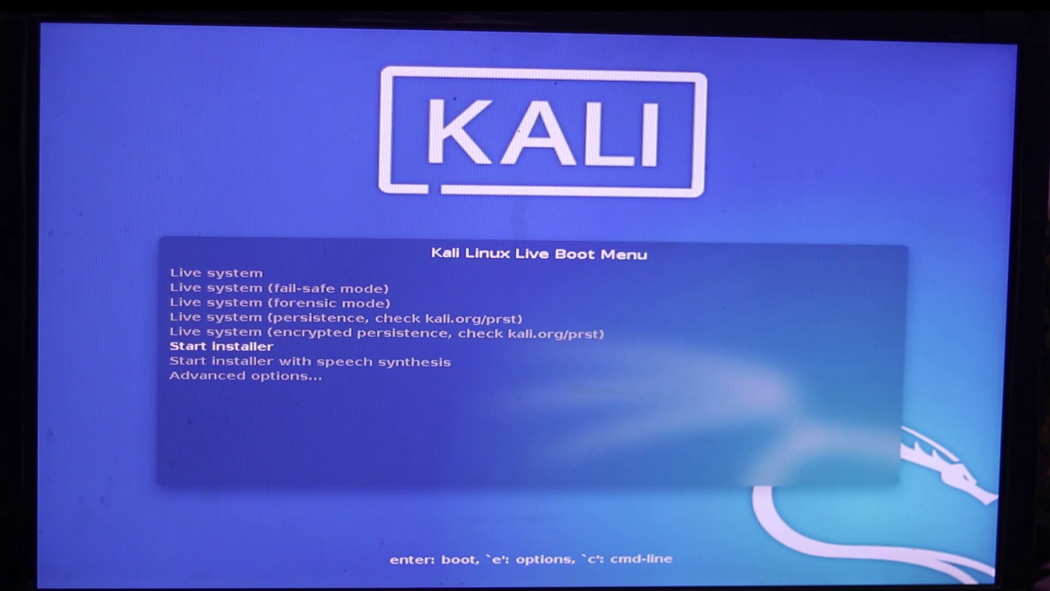
pyautogui.press('Down')
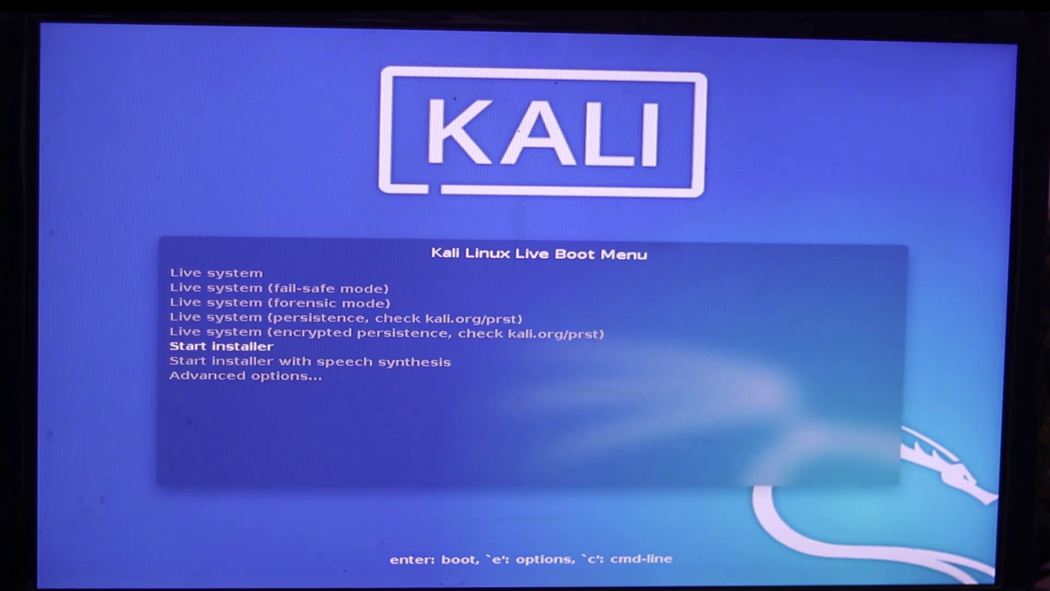